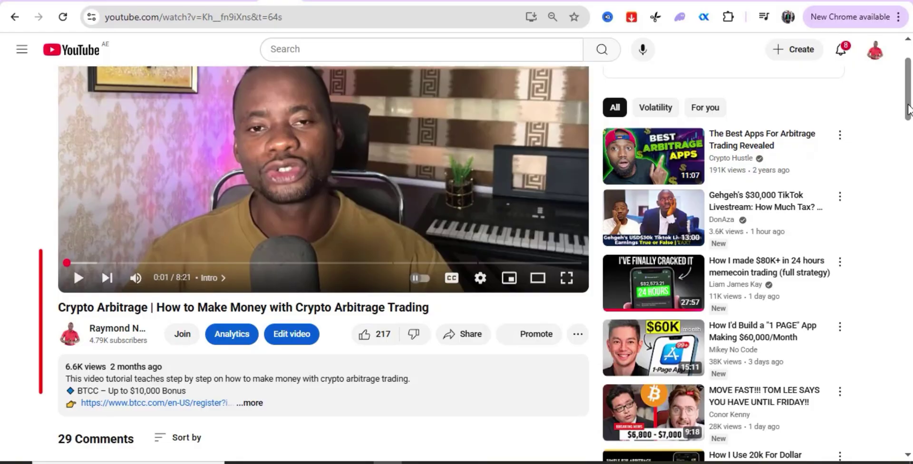
# - Scroll down the crypto arbitrage video page to read the comments
pyautogui.moveTo(908, 109); pyautogui.dragTo(893, 217)
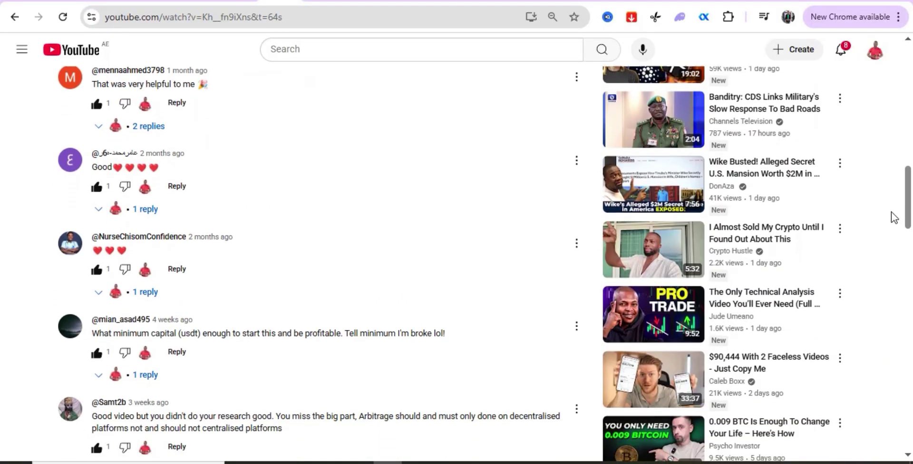
pyautogui.scroll(-4, 889, 223)
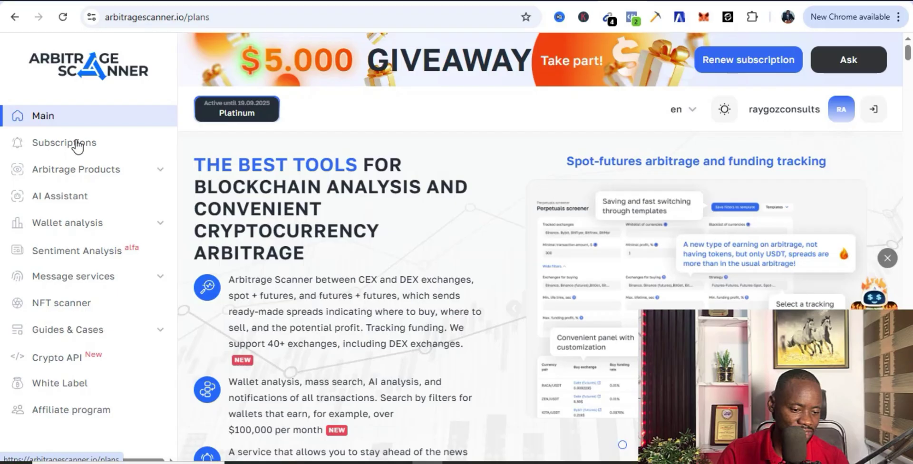
# - Show monthly plan pricing (Start $99, Business $195, Platinum $397, Enterprise $795) and review features
pyautogui.click(80, 145)
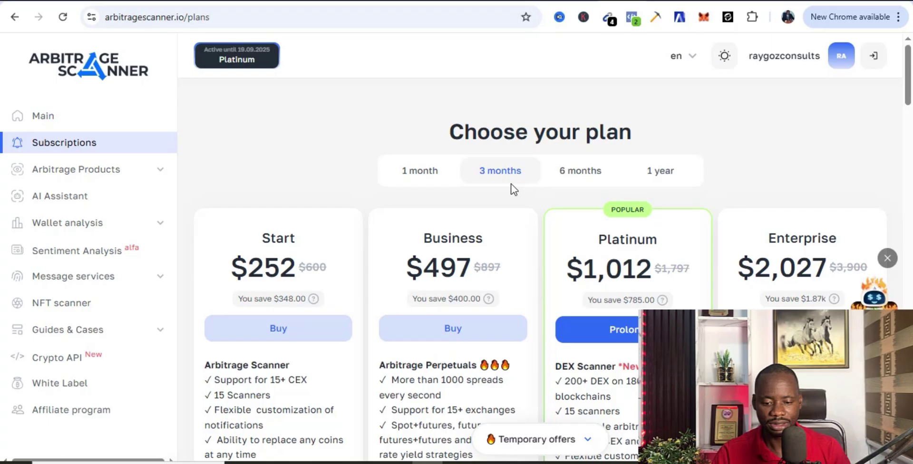
pyautogui.click(418, 177)
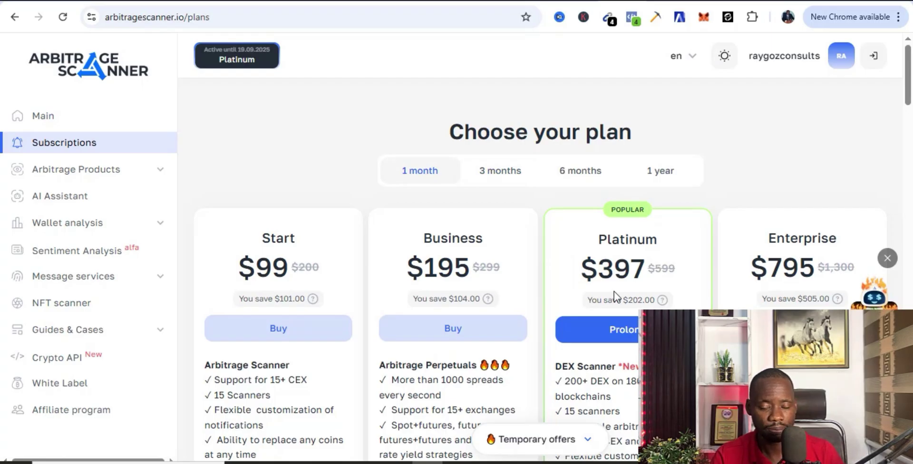
pyautogui.click(598, 335)
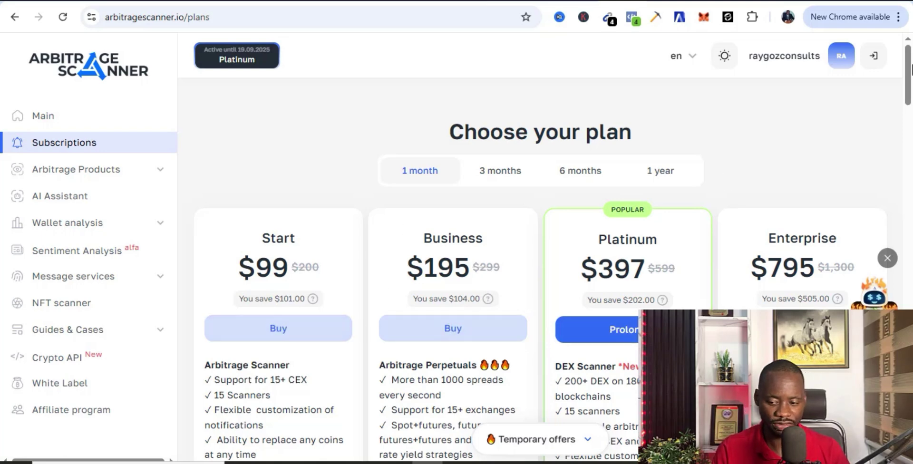
pyautogui.scroll(-3, 909, 69)
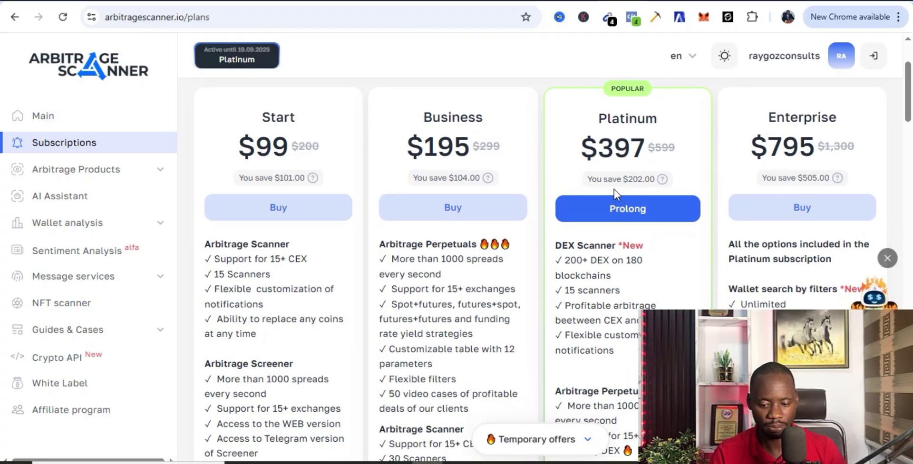
pyautogui.moveTo(909, 114); pyautogui.dragTo(908, 162)
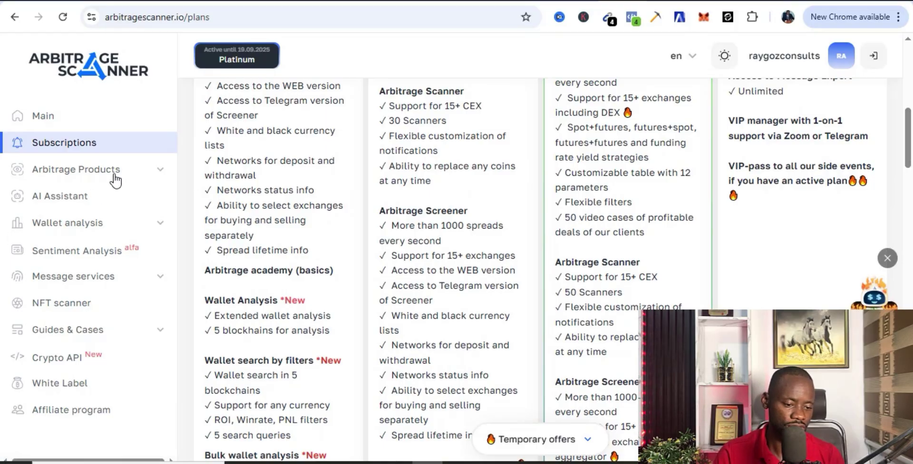
# - Open the spot Arbitrage Screener, review its buying and selling exchange lists, and view results
pyautogui.click(96, 175)
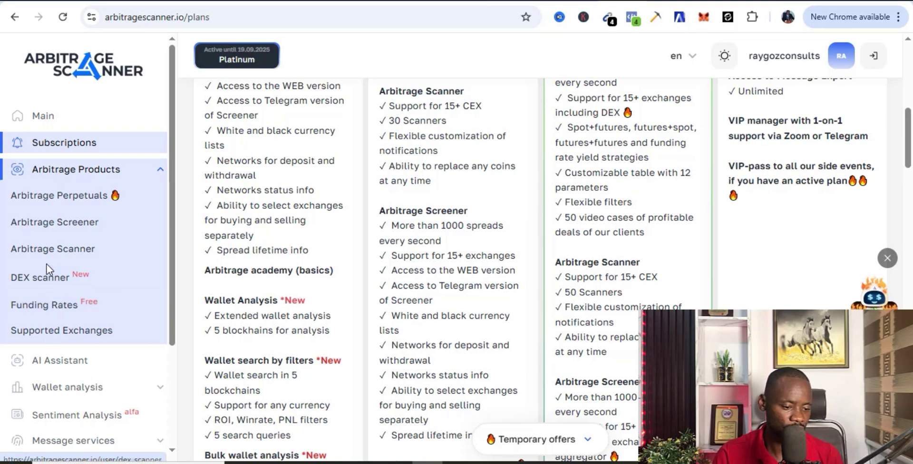
pyautogui.click(63, 229)
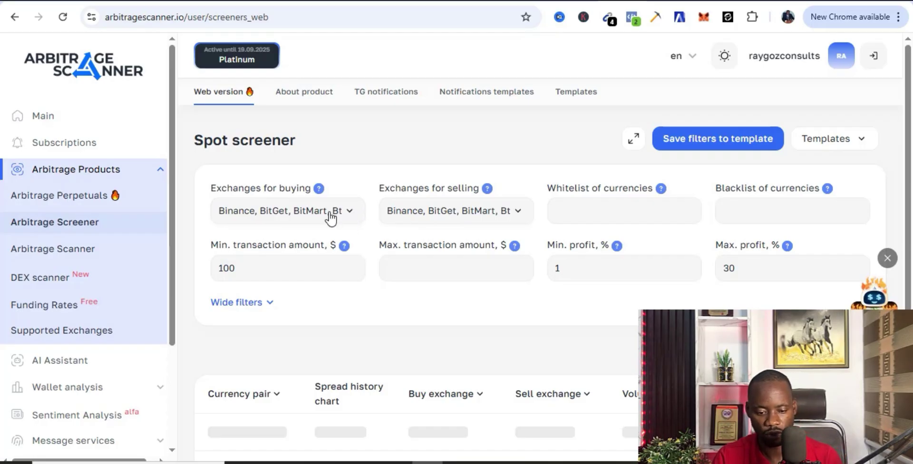
pyautogui.click(352, 209)
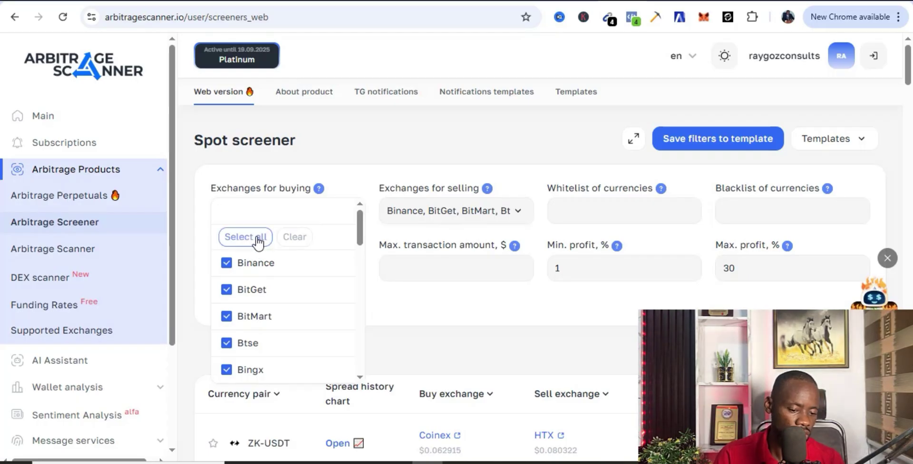
pyautogui.click(516, 216)
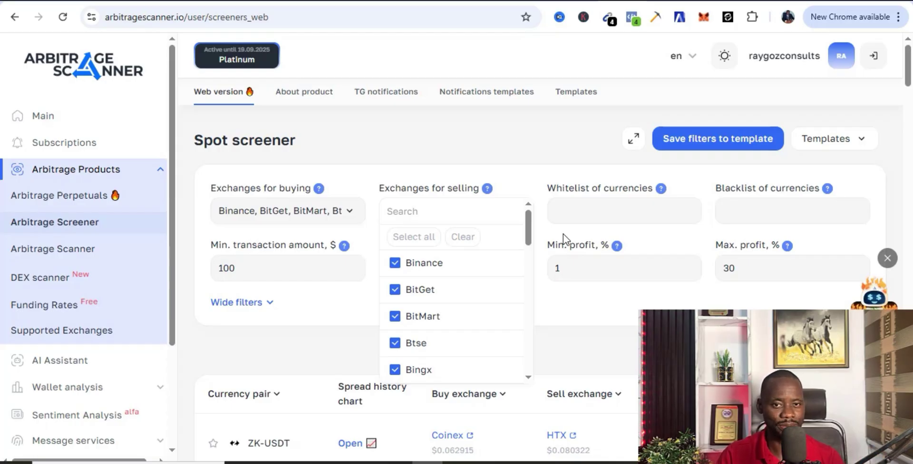
pyautogui.click(562, 219)
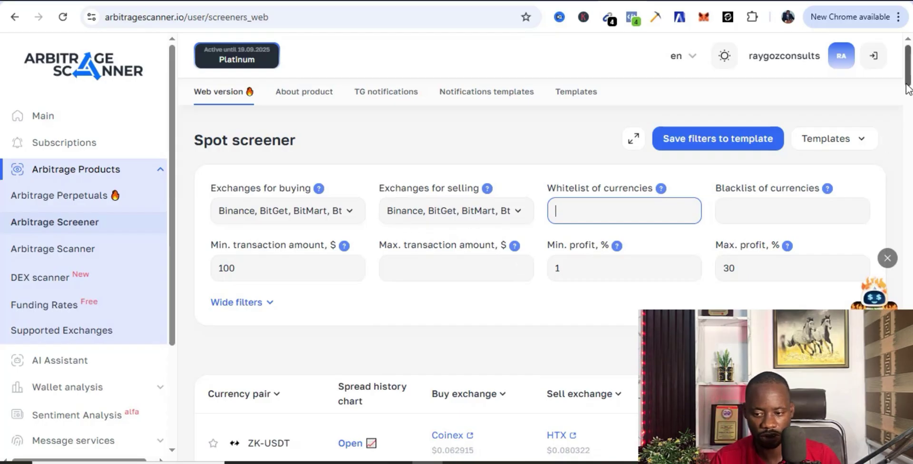
pyautogui.moveTo(908, 86); pyautogui.dragTo(908, 114)
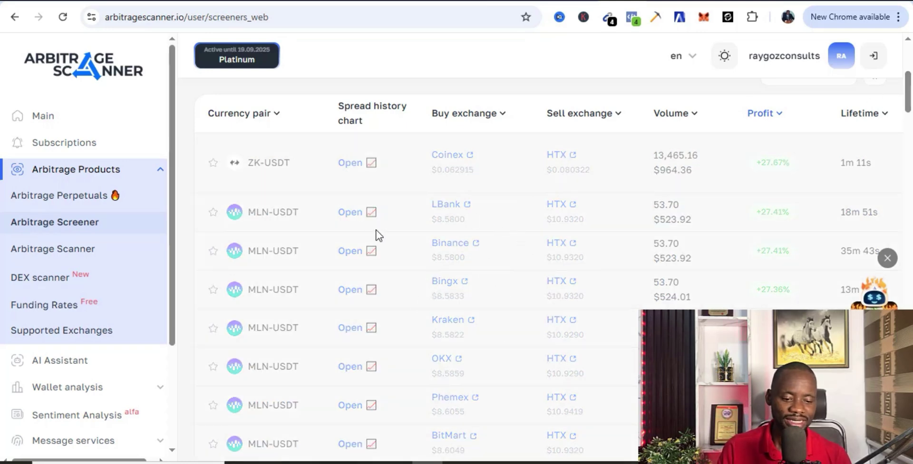
# - Keep the 30-second auto-refresh and sort spreads by profit, highest first
pyautogui.scroll(3, 811, 112)
pyautogui.click(805, 185)
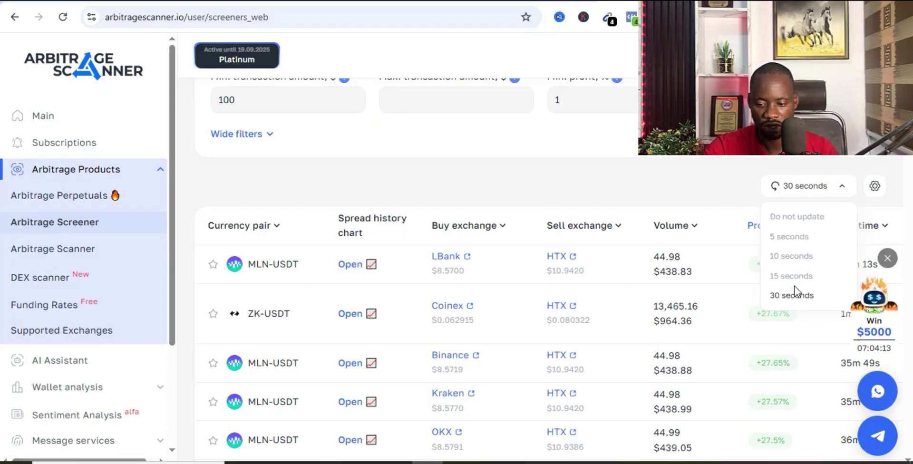
pyautogui.click(844, 189)
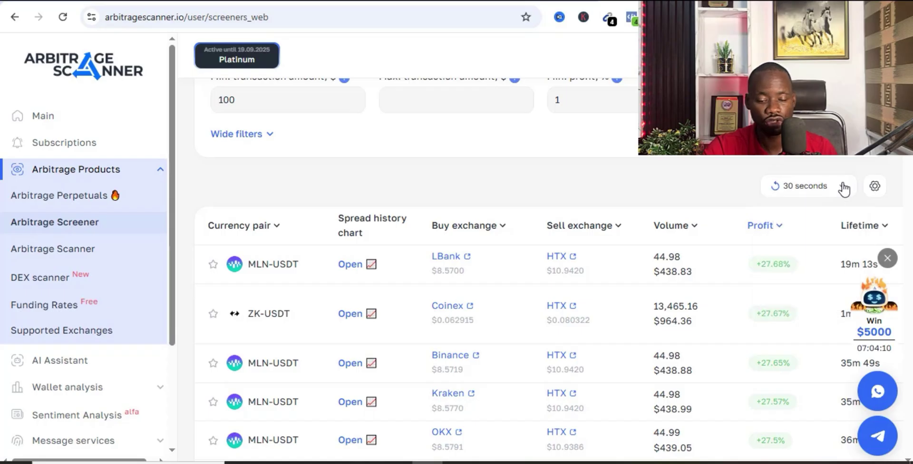
pyautogui.click(780, 232)
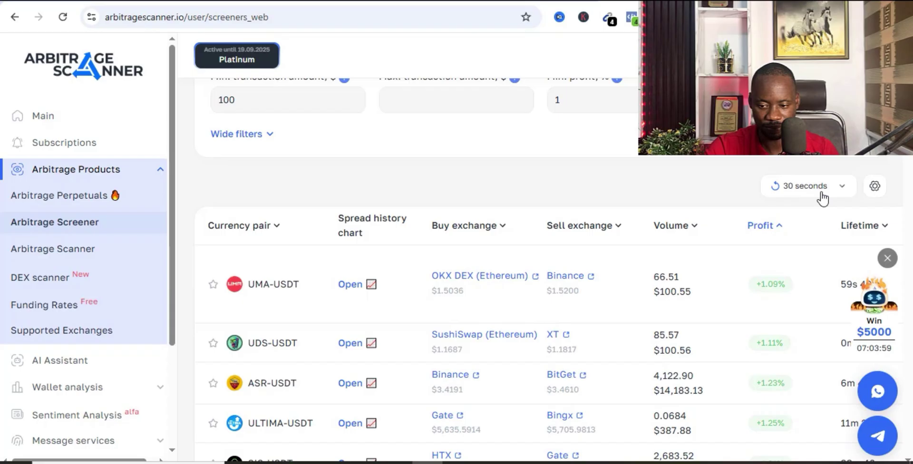
pyautogui.click(779, 225)
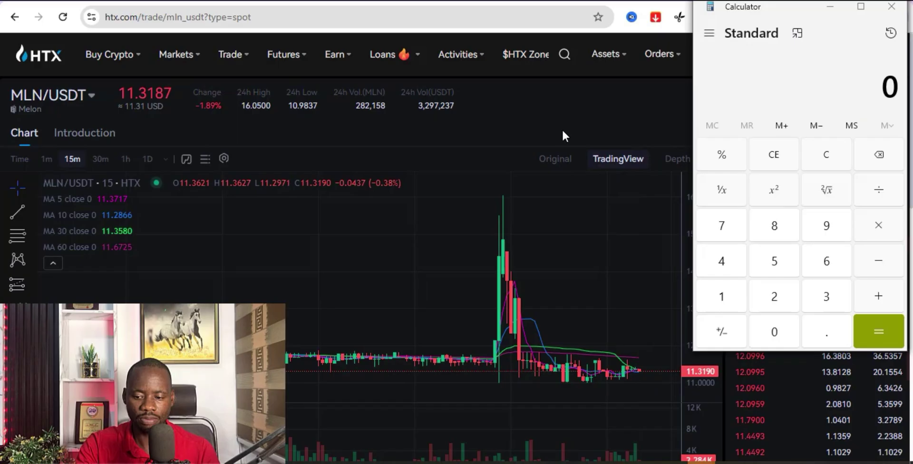
# - Subtract Binance's 8.54 from HTX's 11.31 in Calculator to get the 2.77 MLN gap
pyautogui.doubleClick(721, 298)
pyautogui.press('.')
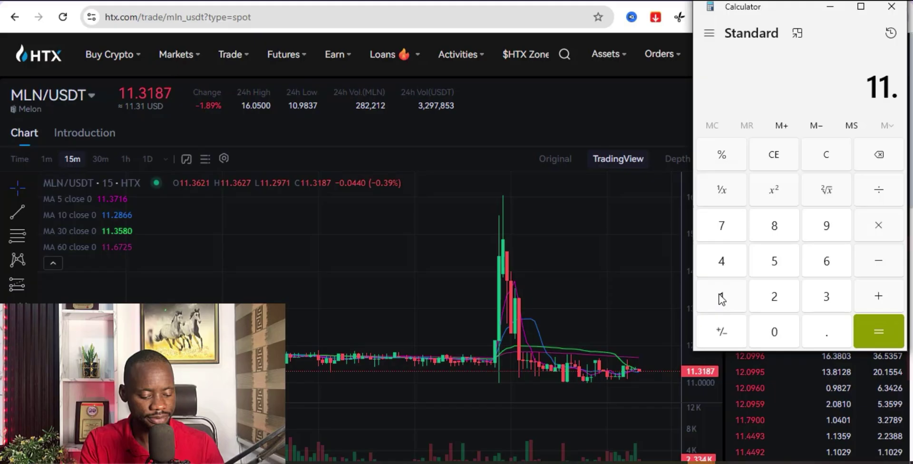
pyautogui.write('31')
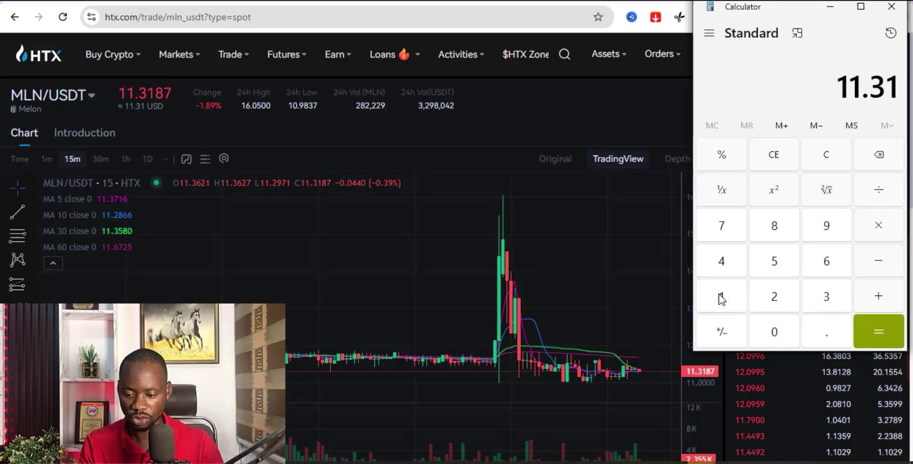
pyautogui.click(879, 263)
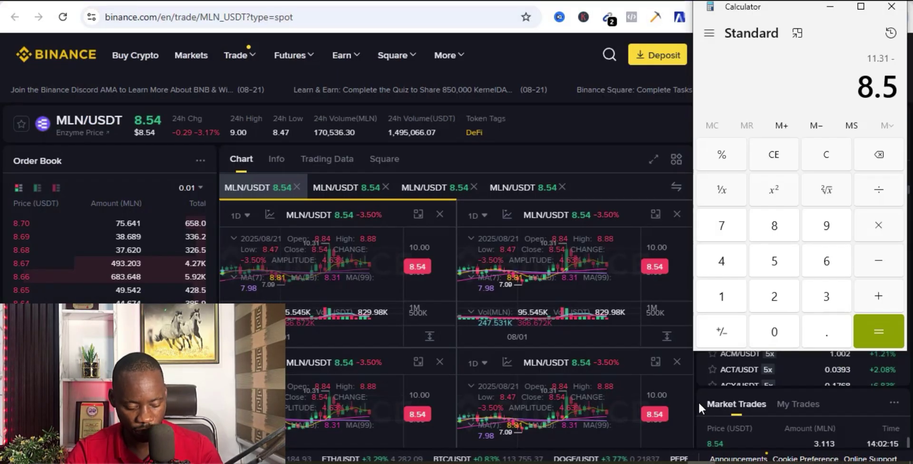
pyautogui.write('4')
pyautogui.click(877, 333)
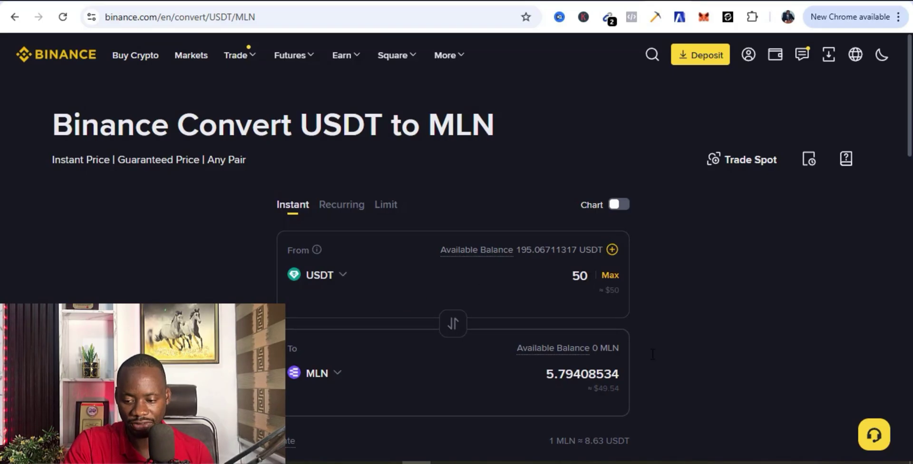
# - Preview converting 50 USDT into about 5.79 MLN on Binance Convert
pyautogui.moveTo(909, 125); pyautogui.dragTo(906, 199)
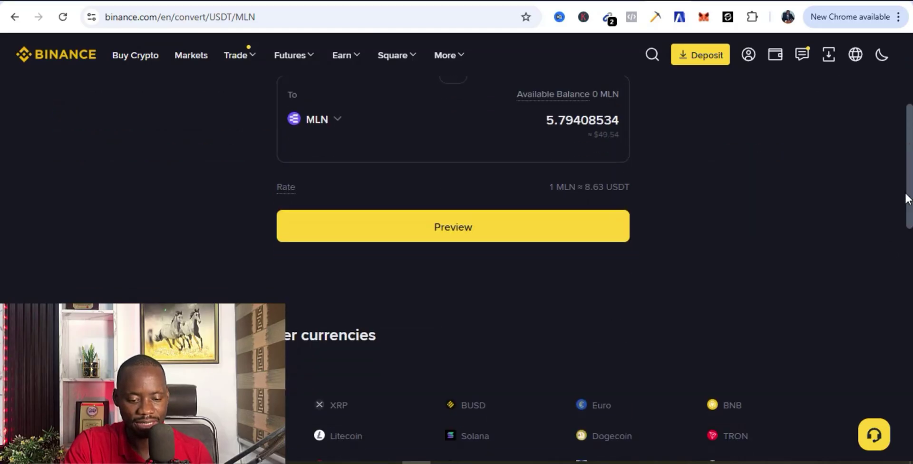
pyautogui.click(495, 231)
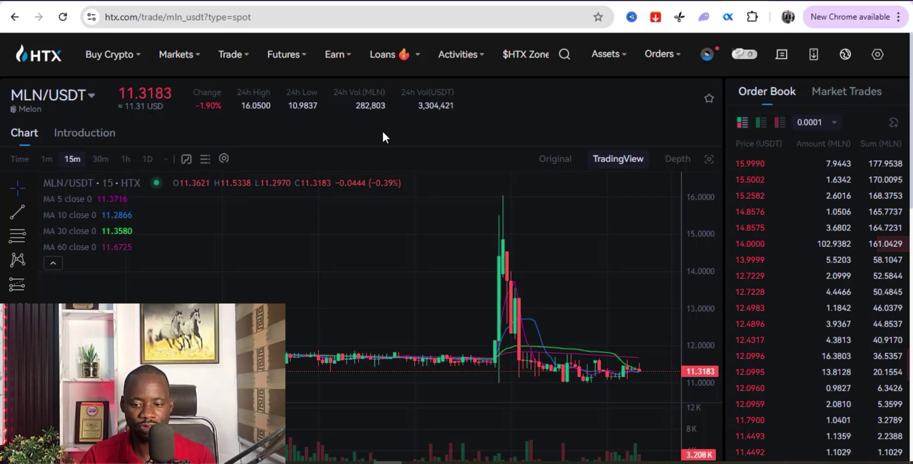
# - Switch the HTX chart to TradingView view and multiply the 2.77 gap by 100 in Calculator
pyautogui.click(595, 164)
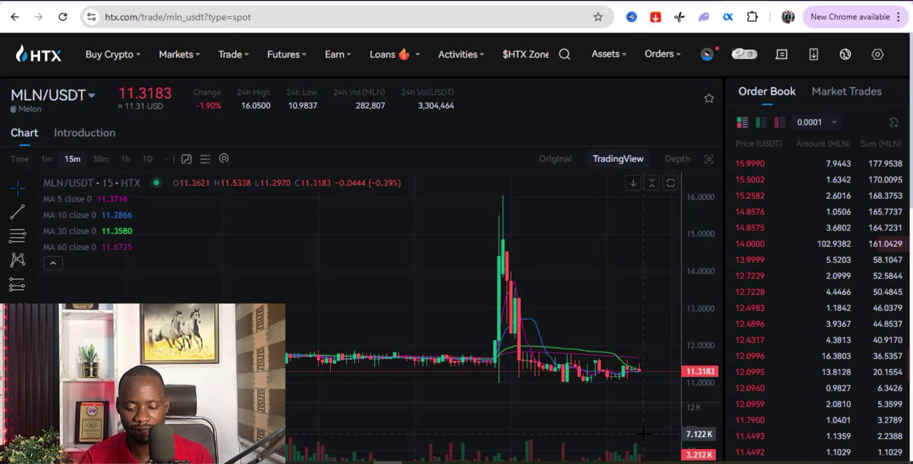
pyautogui.hotkey('alt', 'Tab')
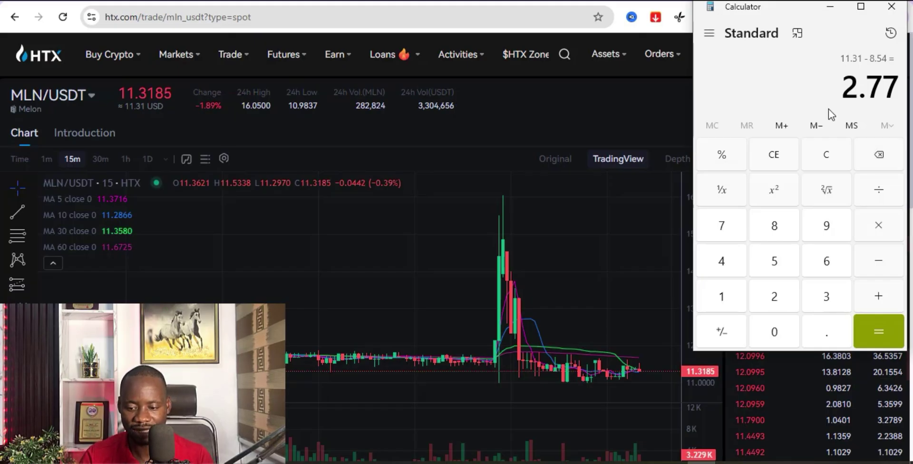
pyautogui.write('*100')
pyautogui.click(871, 338)
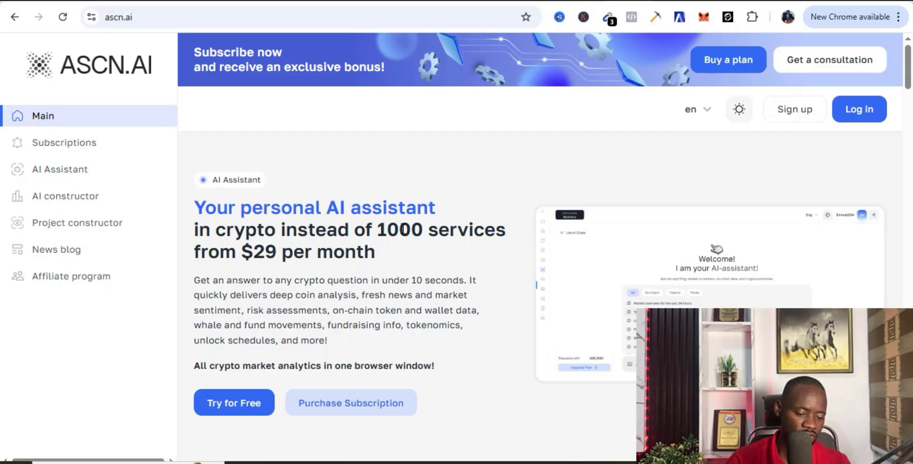
# - Start the ASCN.AI free trial and sign in to the account
pyautogui.click(246, 417)
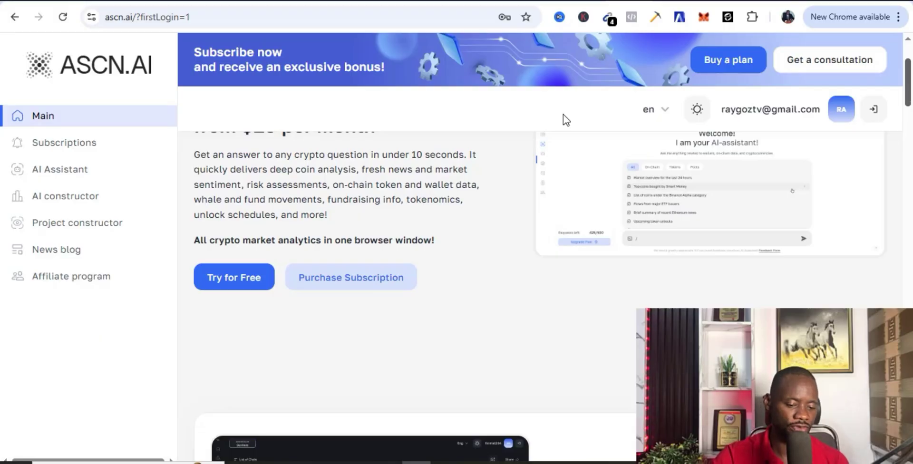
# - Paste the beginner CEX trading guide prompt into the crypto analyst chat and send it
pyautogui.click(242, 284)
pyautogui.click(351, 426)
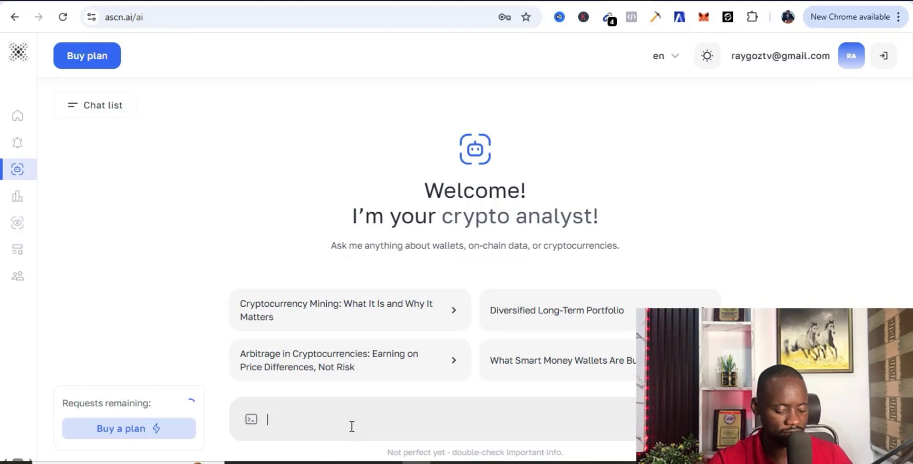
pyautogui.write('Create a guide for a beginner trader on how to trade crypto on CEX exchanges.')
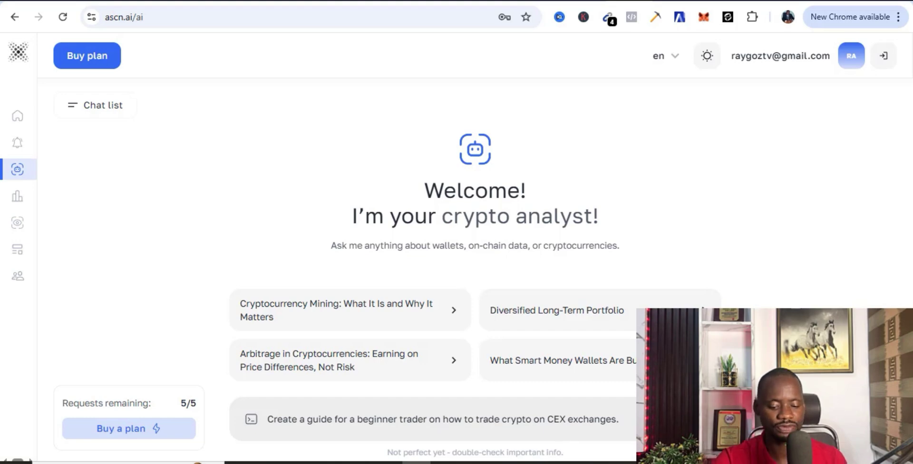
pyautogui.press('Return')
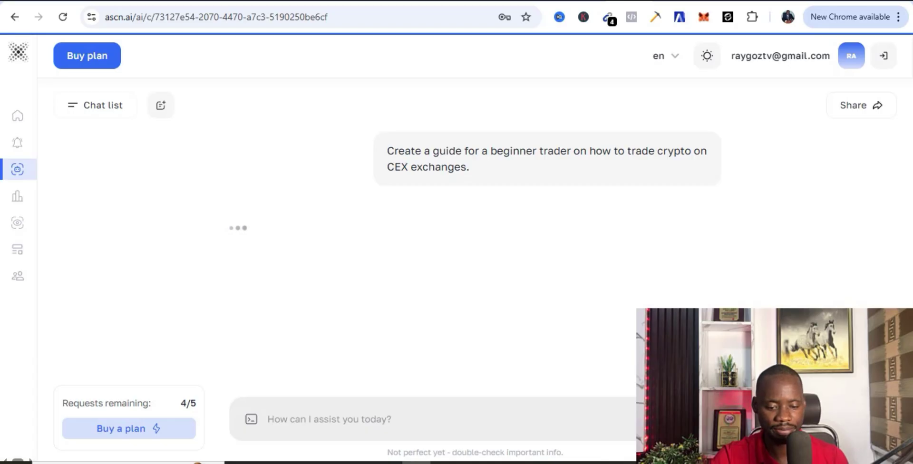
# - Scroll through the generated CEX trading guide down to its security tips and Conclusion
pyautogui.scroll(5, 475, 238)
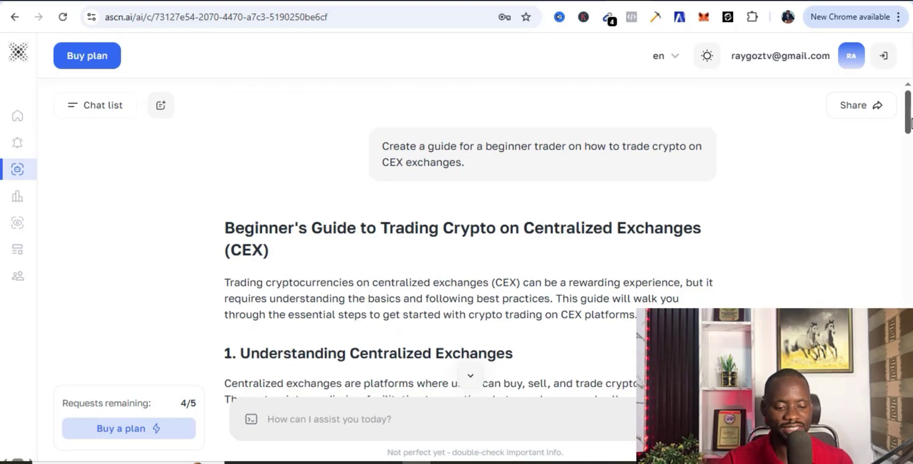
pyautogui.scroll(-1, 909, 123)
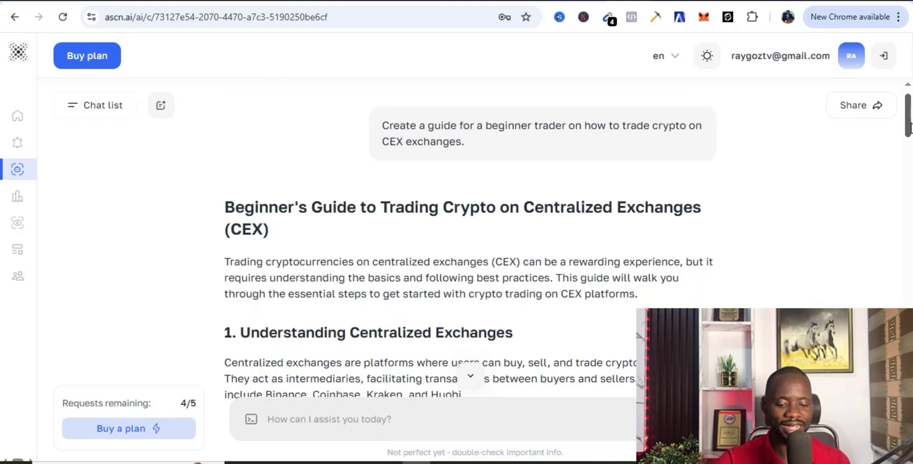
pyautogui.scroll(-1, 910, 125)
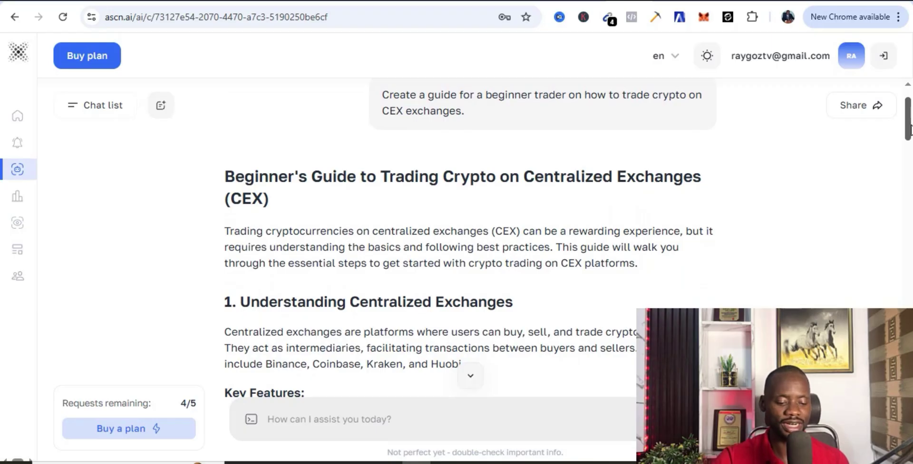
pyautogui.moveTo(910, 126); pyautogui.dragTo(879, 370)
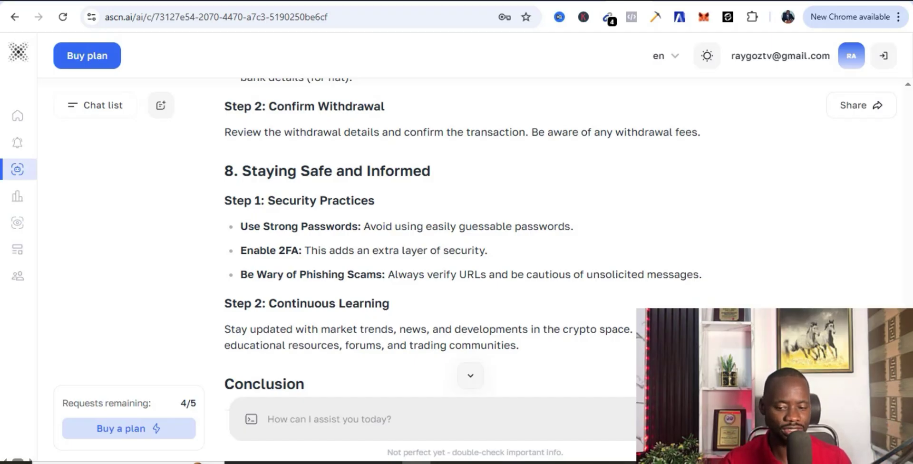
pyautogui.scroll(-2, 476, 247)
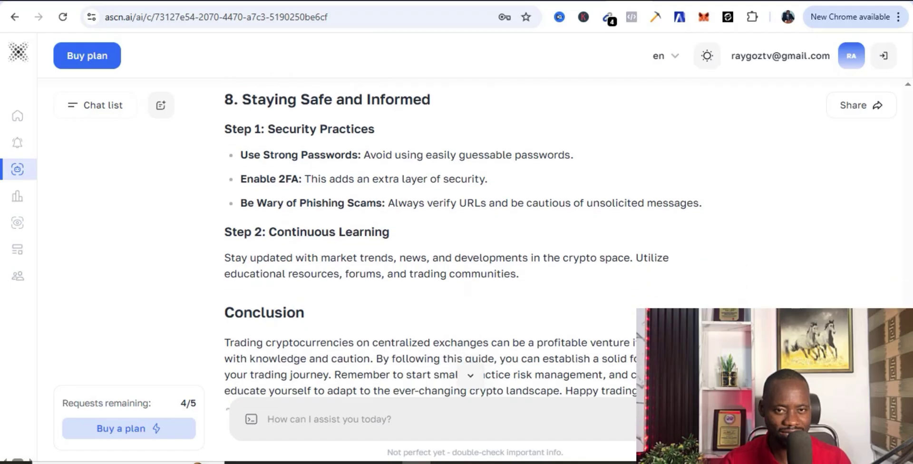
pyautogui.scroll(-1, 476, 247)
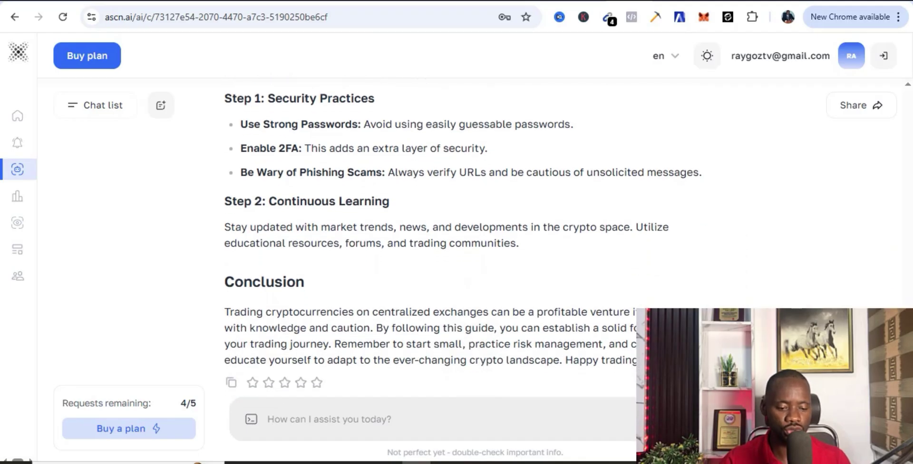